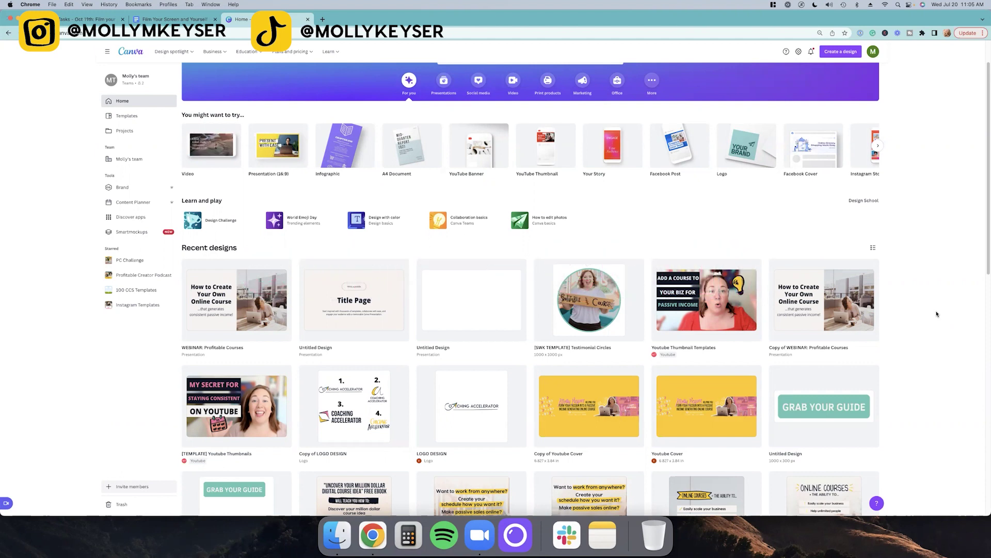
Step: Review the Profitable Courses Brand kit colours and fonts, then return to the Canva home page
click(139, 188)
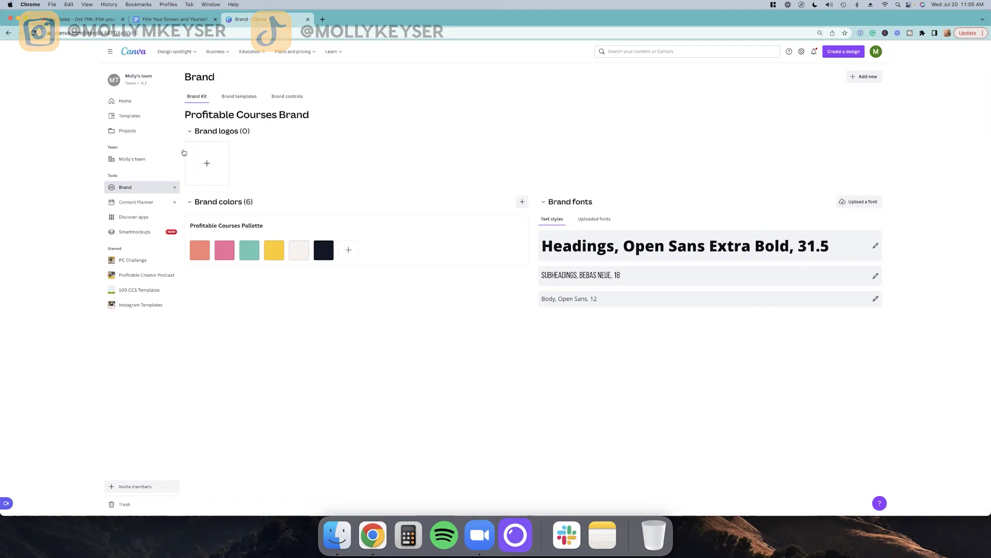
click(129, 101)
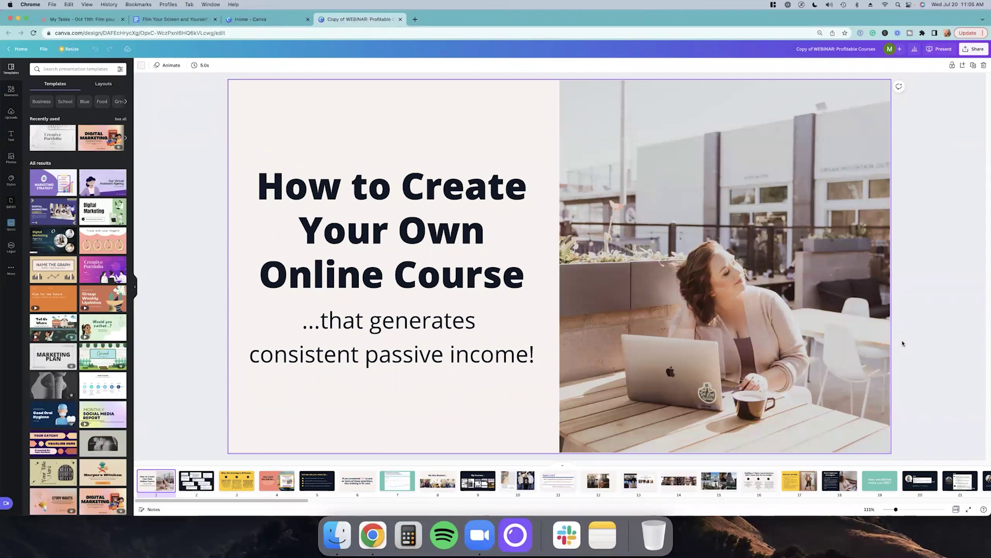
Step: Add a blank page right after slide 1 using Add page from its thumbnail menu
click(182, 251)
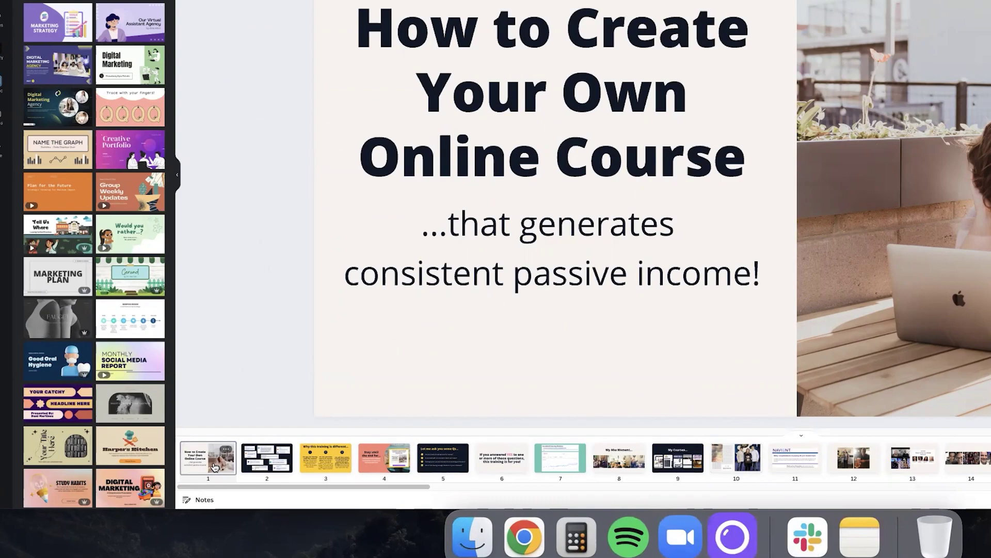
right_click(160, 486)
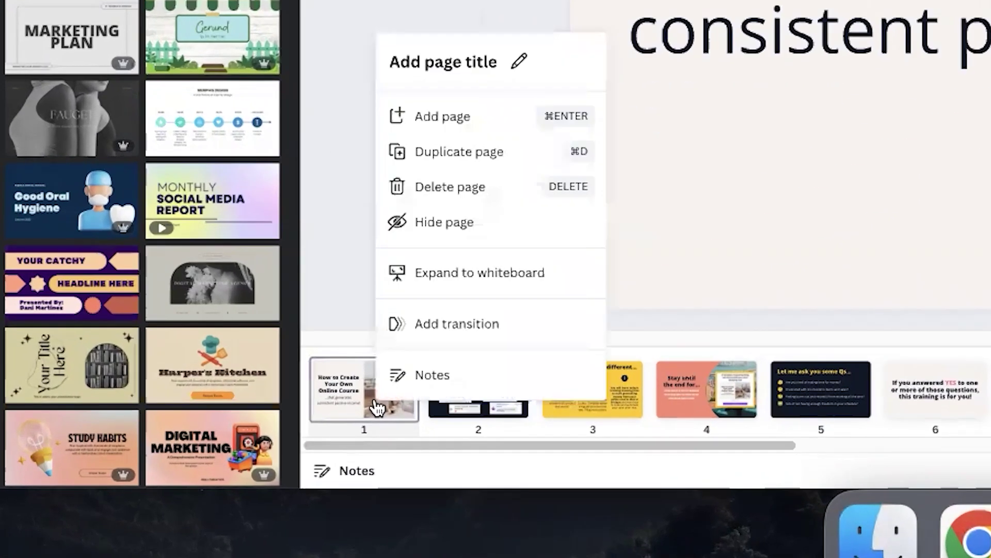
click(421, 127)
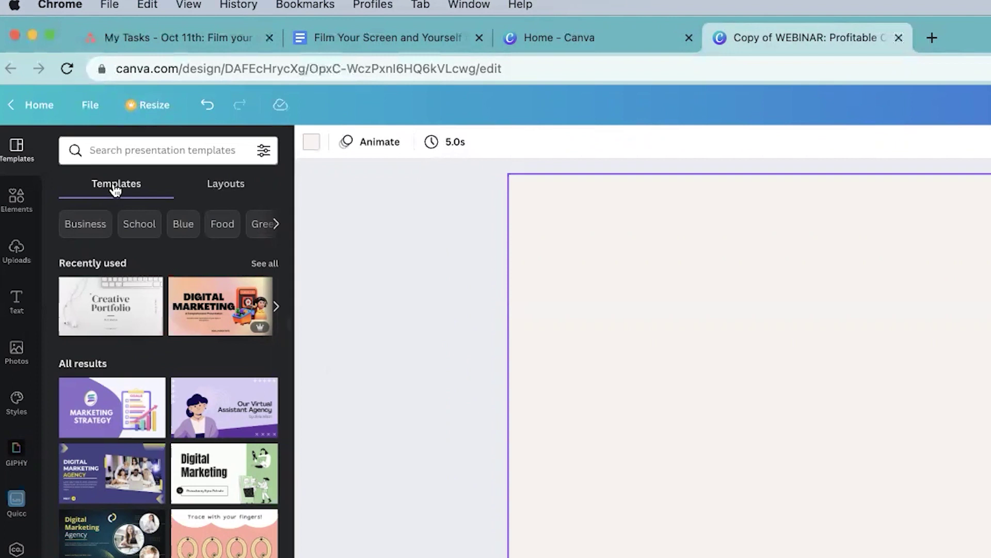
Step: Browse the Layouts tab thumbnails and bring up the layout colour style choice (Auto or Brand)
click(235, 186)
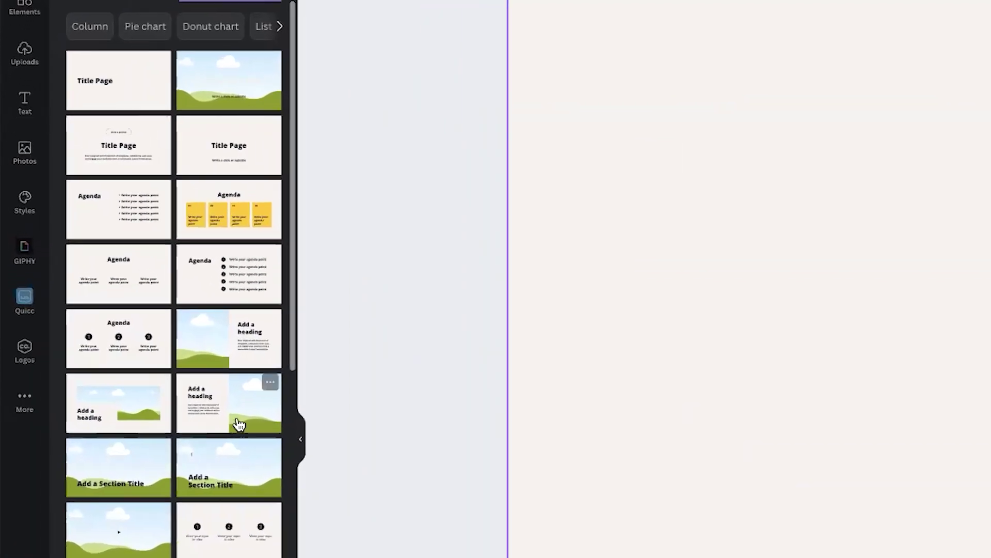
scroll(239, 425, down, 6)
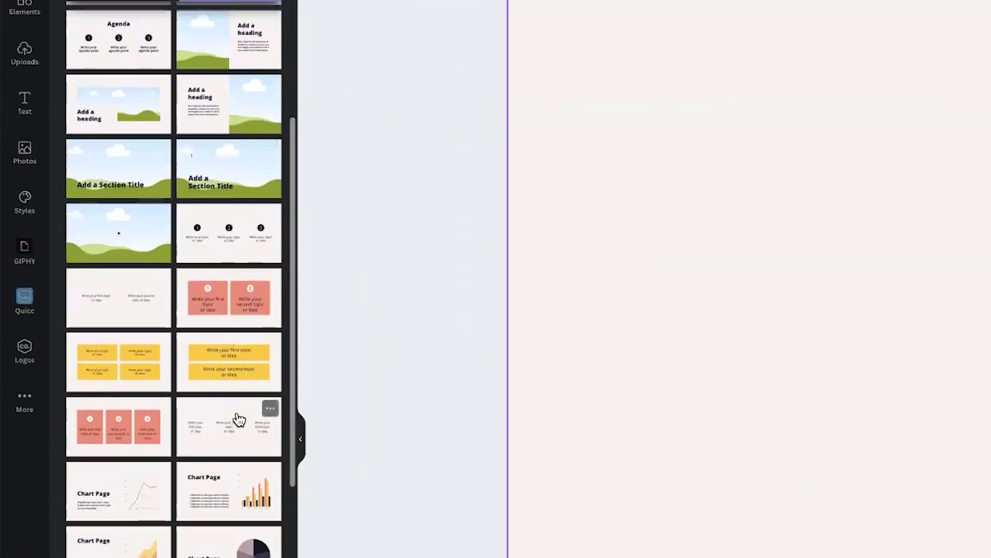
scroll(238, 418, up, 4)
scroll(217, 310, up, 2)
scroll(243, 276, down, 12)
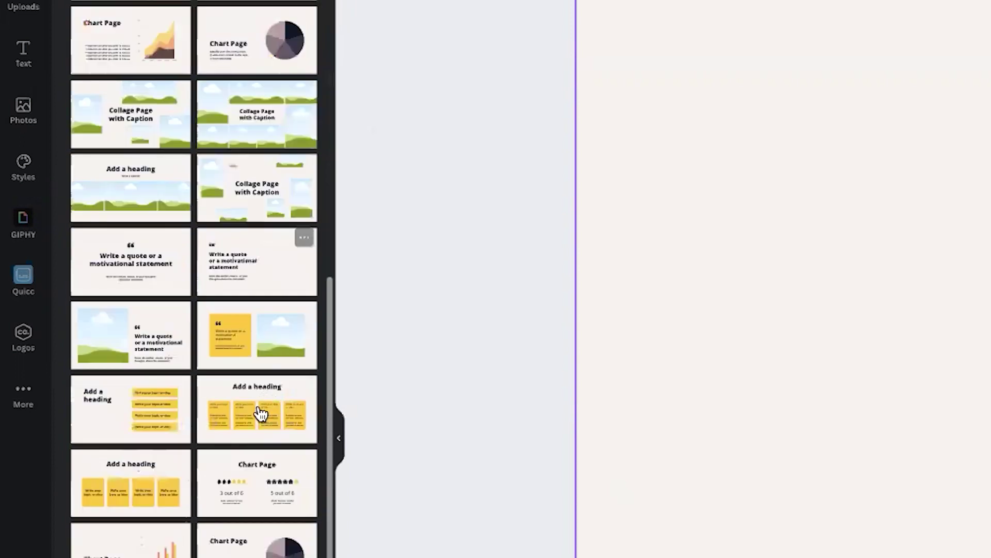
scroll(255, 444, down, 3)
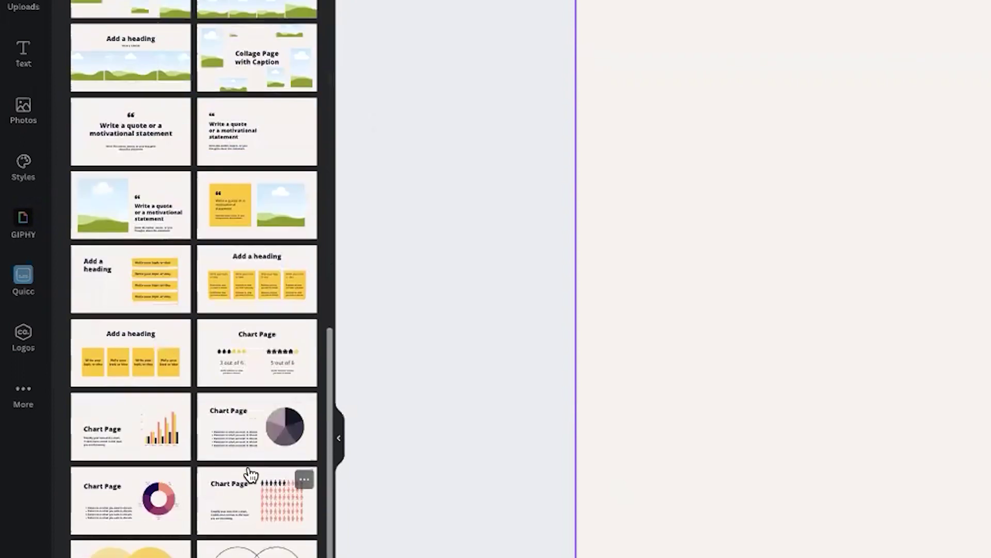
scroll(250, 472, down, 5)
scroll(250, 473, up, 5)
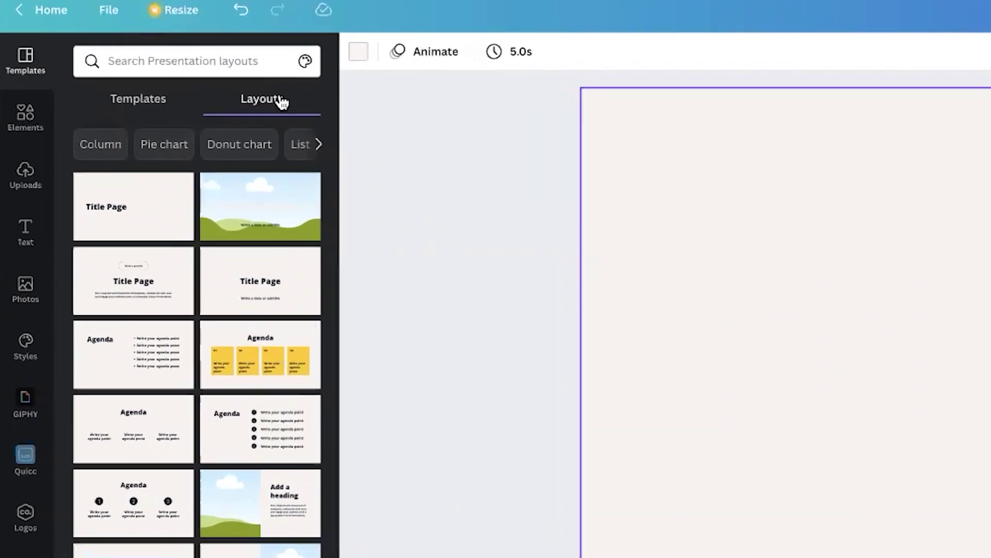
click(305, 62)
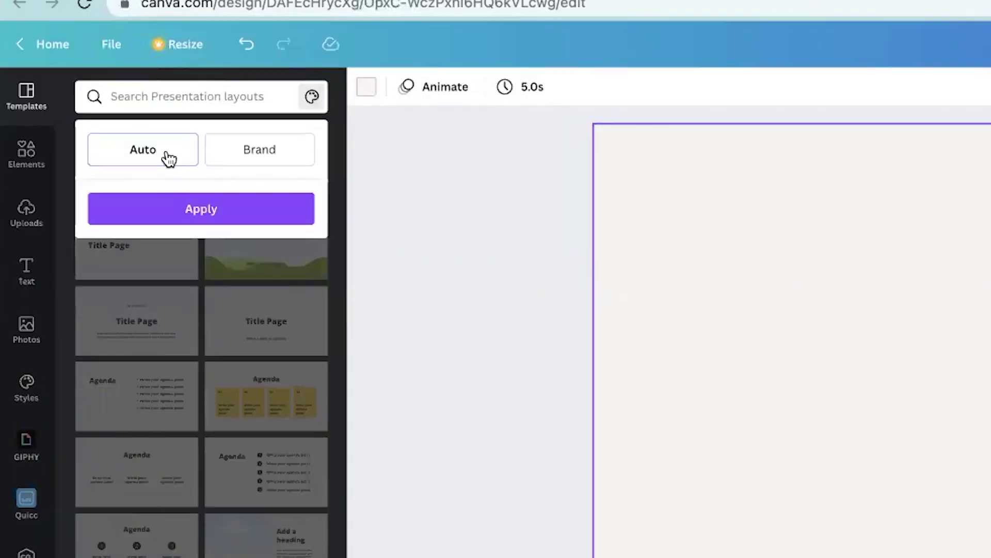
Step: Style layouts with Brand colours, trying coral and pink backgrounds before applying white
click(257, 152)
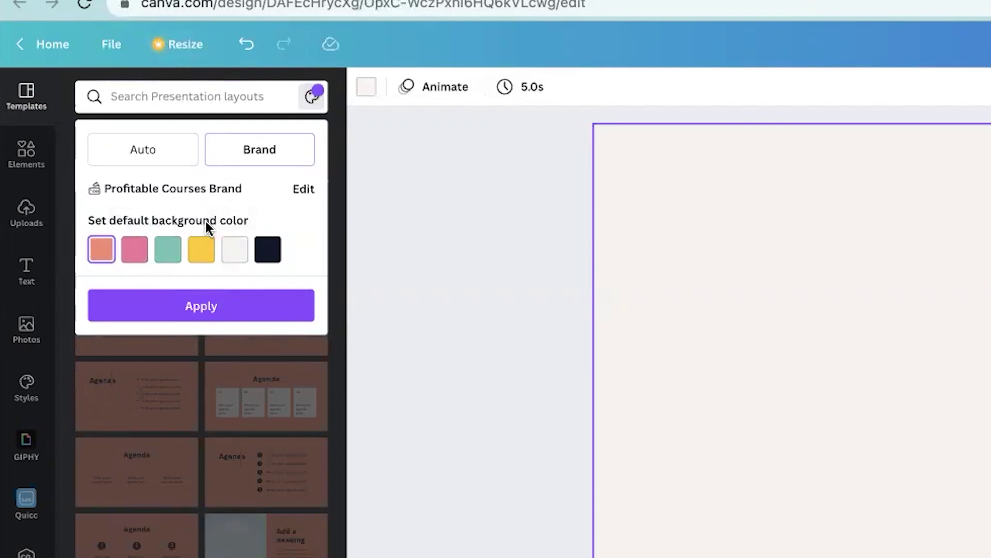
click(160, 307)
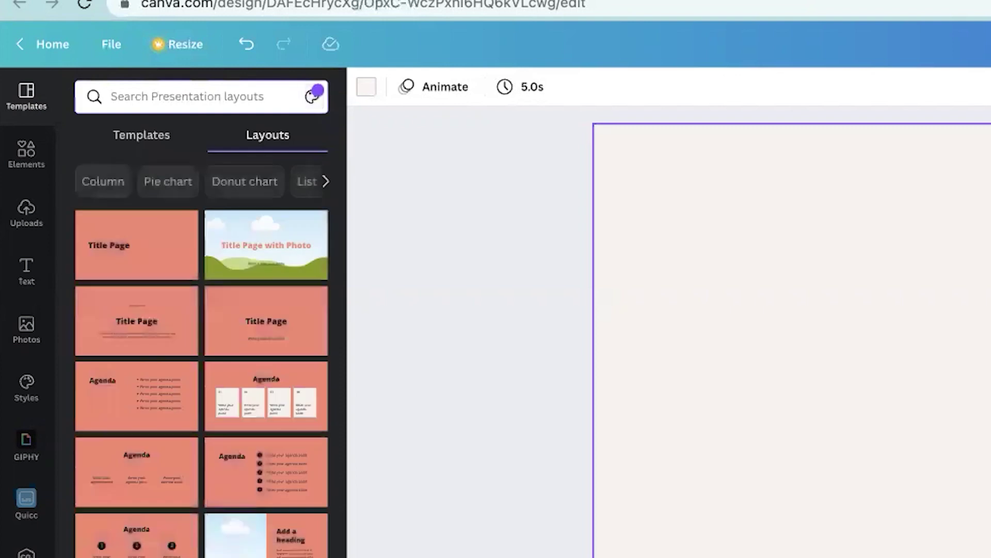
click(314, 94)
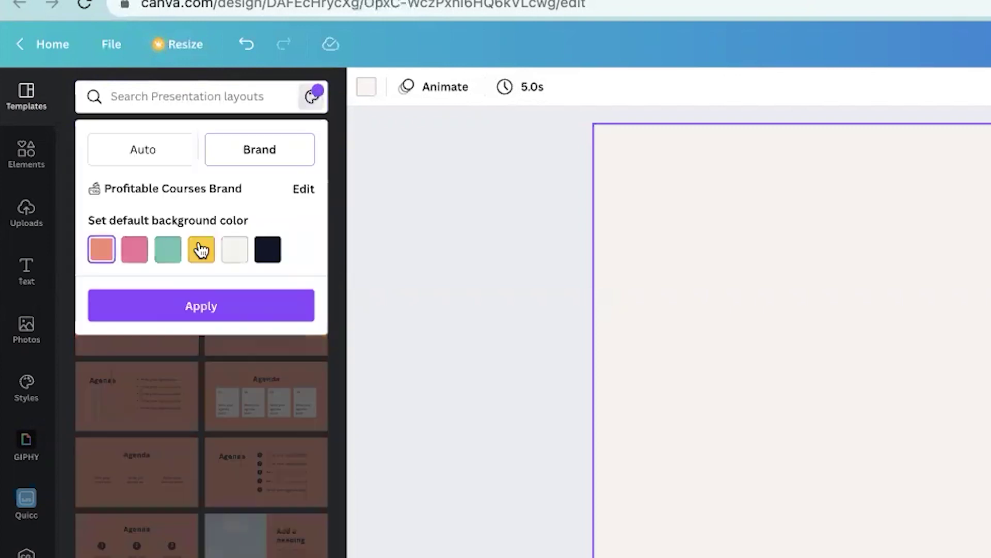
click(184, 310)
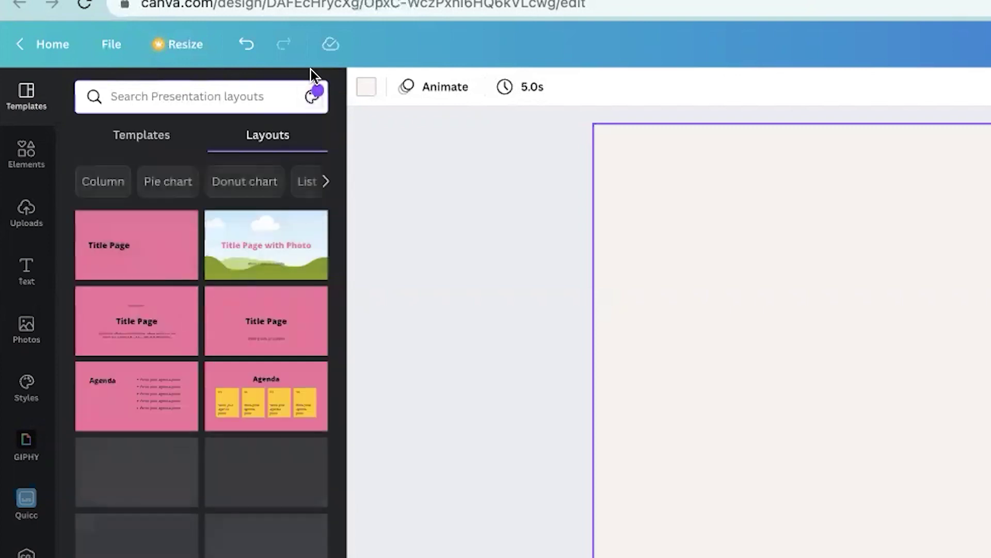
click(310, 99)
click(235, 252)
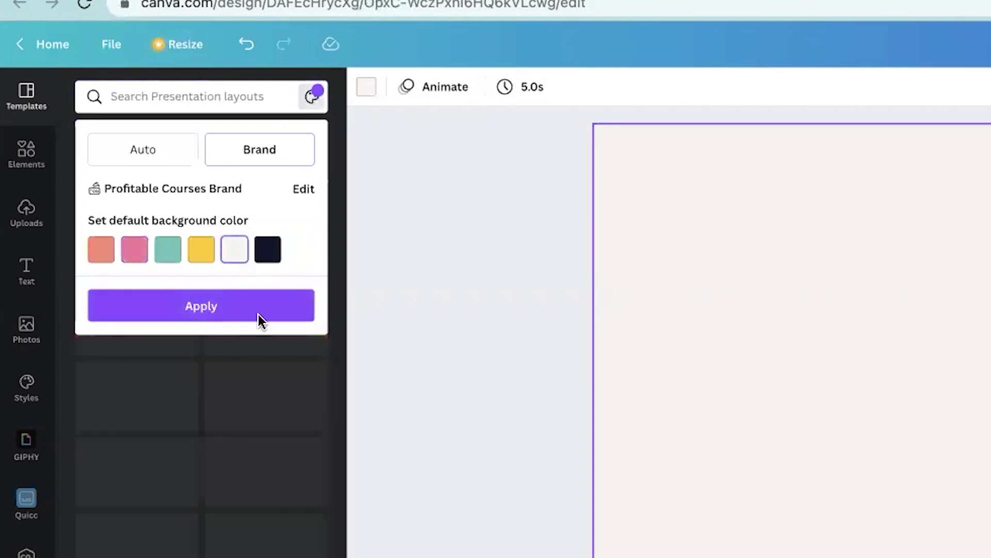
click(242, 307)
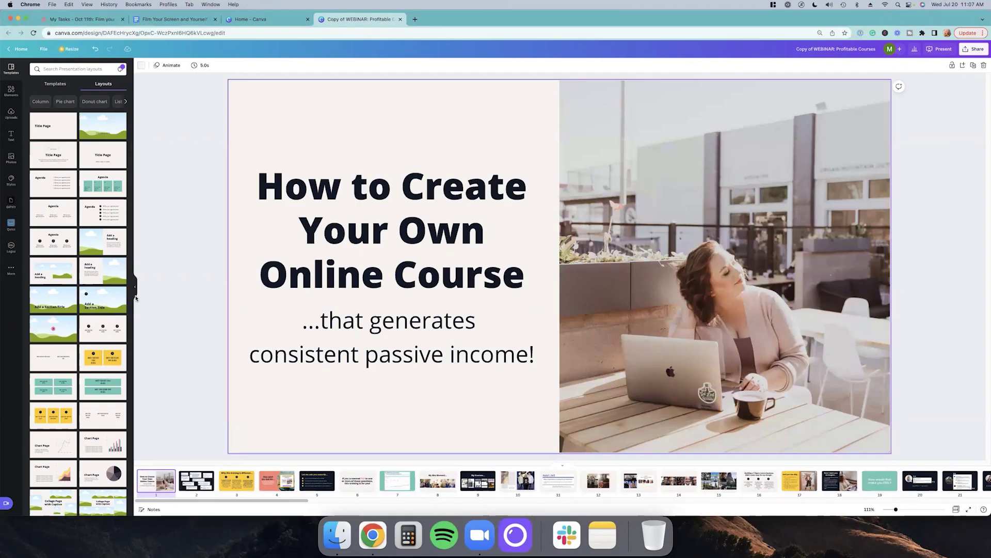
Step: Hide the layouts panel, set the presentation type to Present and record, and continue
click(135, 285)
click(895, 222)
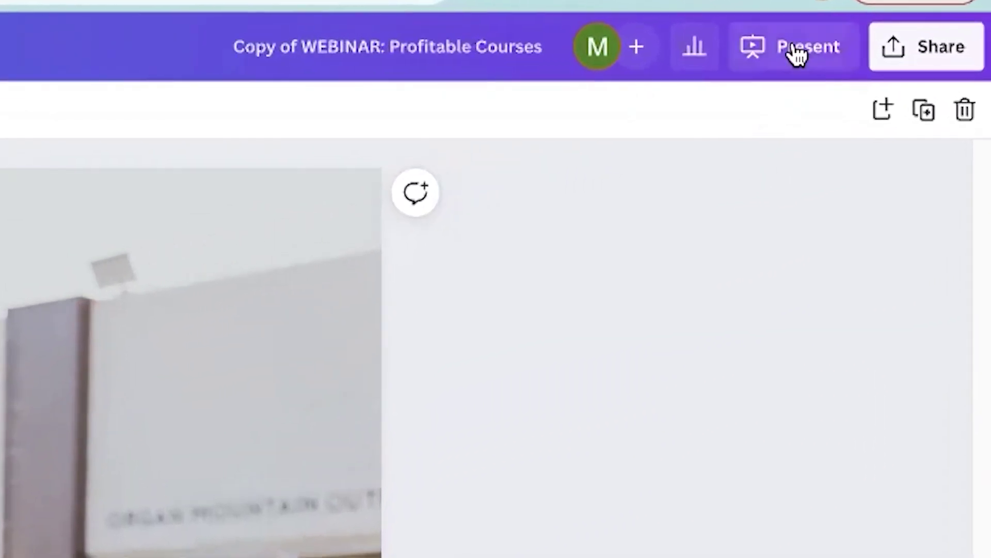
click(903, 49)
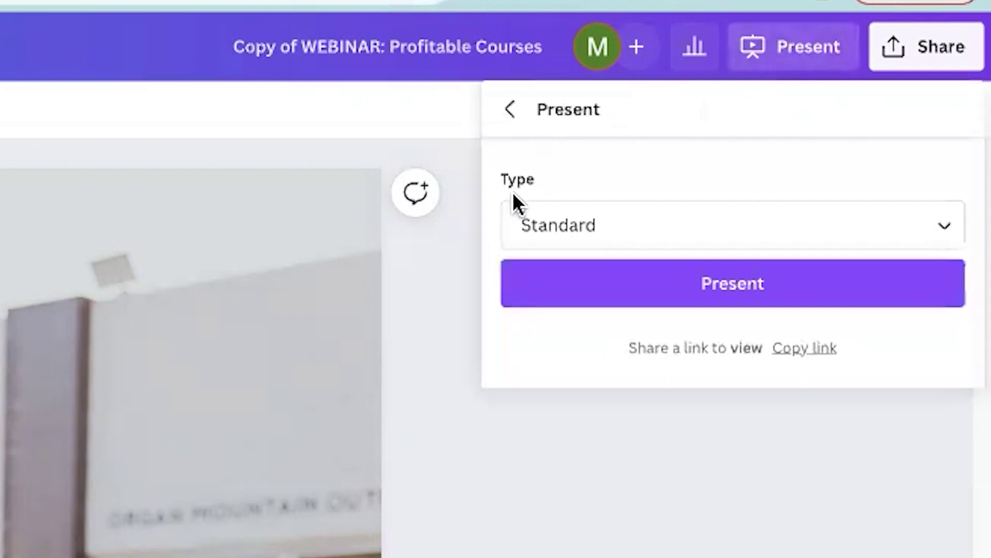
click(553, 232)
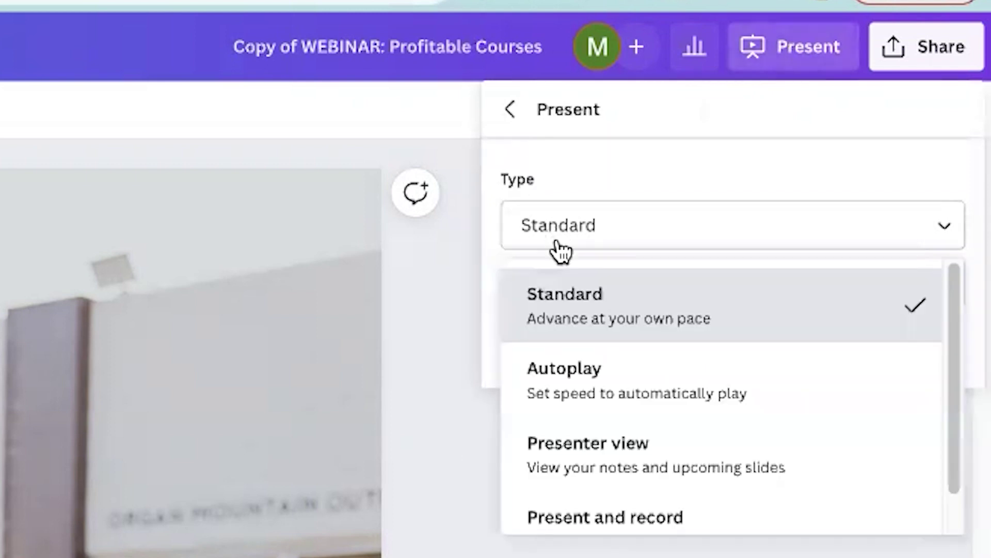
scroll(628, 335, down, 1)
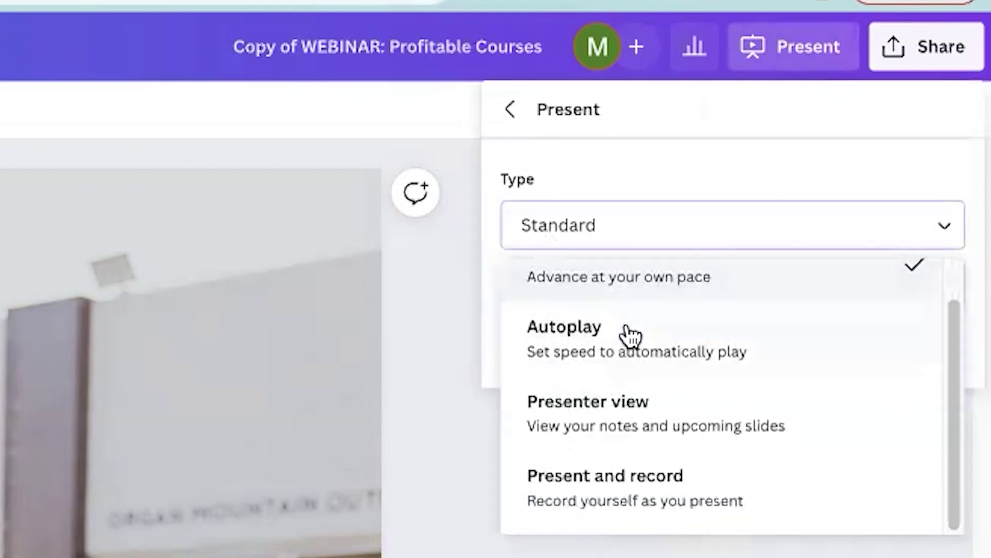
click(659, 510)
click(658, 274)
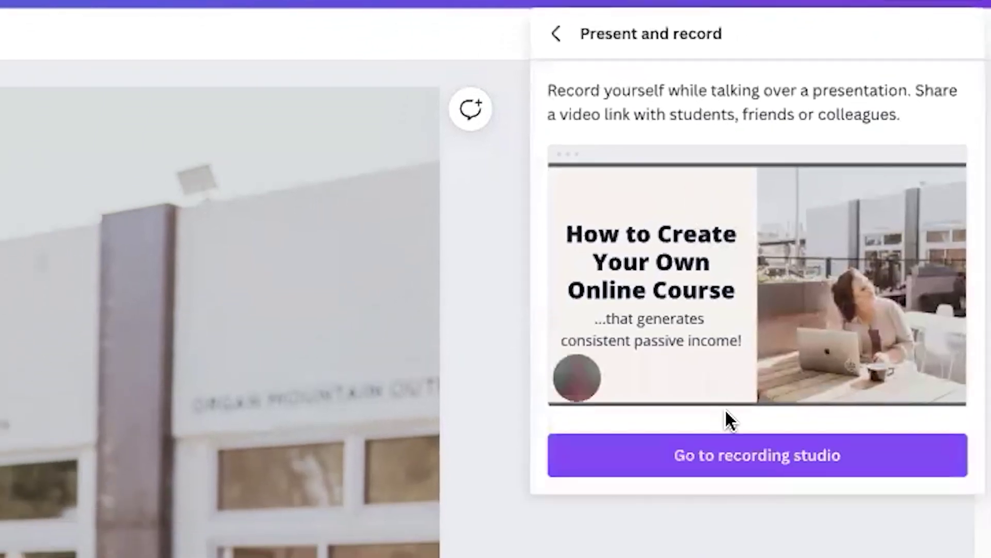
Step: Enter the recording studio and start recording over the online course title slide
click(741, 465)
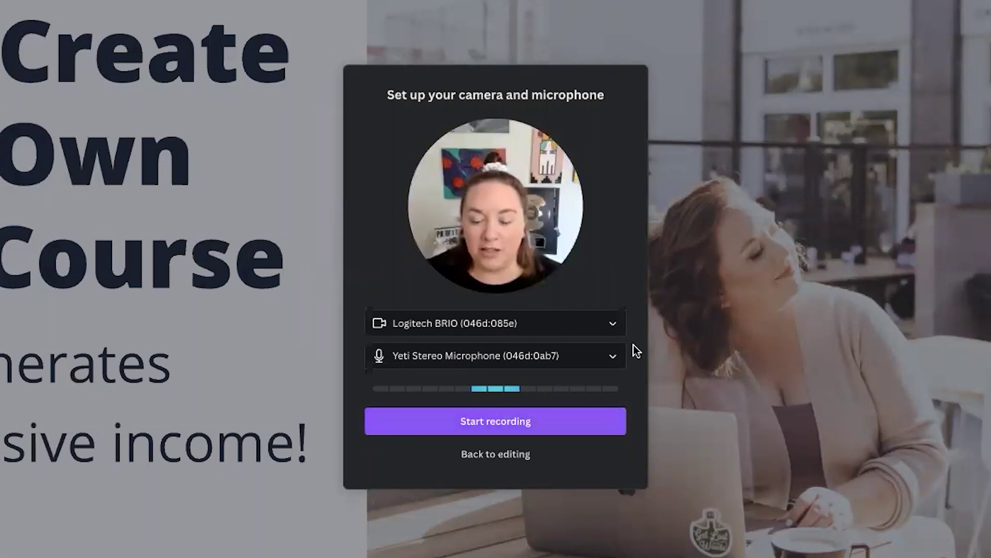
click(555, 428)
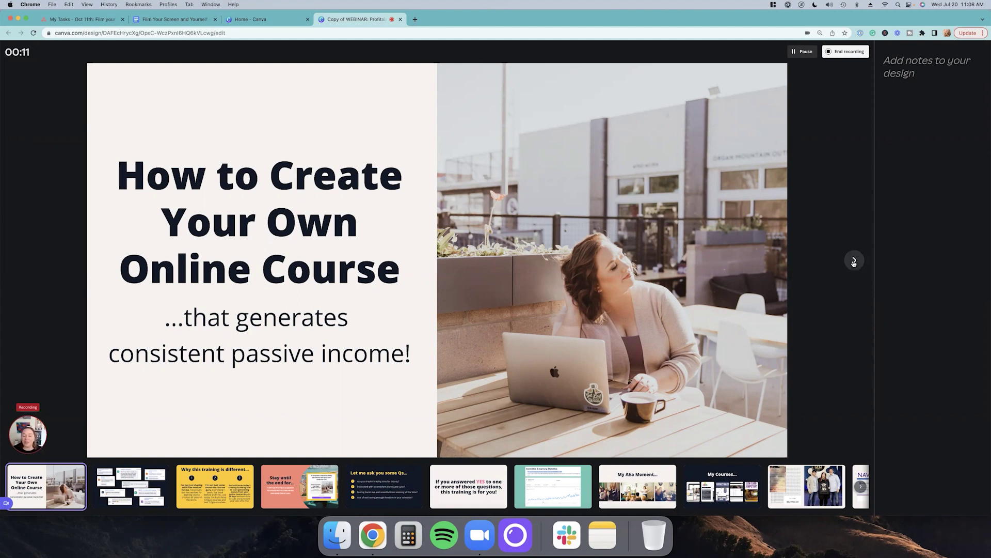
Step: Move forward four slides, then step back to the 'Let me ask you some Qs…' slide
click(853, 261)
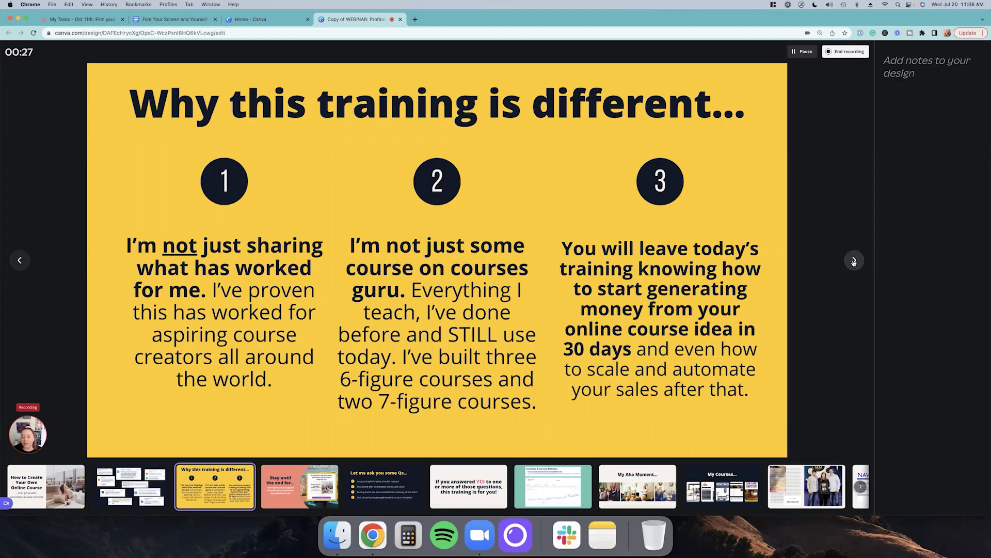
click(854, 261)
click(854, 260)
click(854, 260)
click(854, 261)
click(853, 261)
click(854, 260)
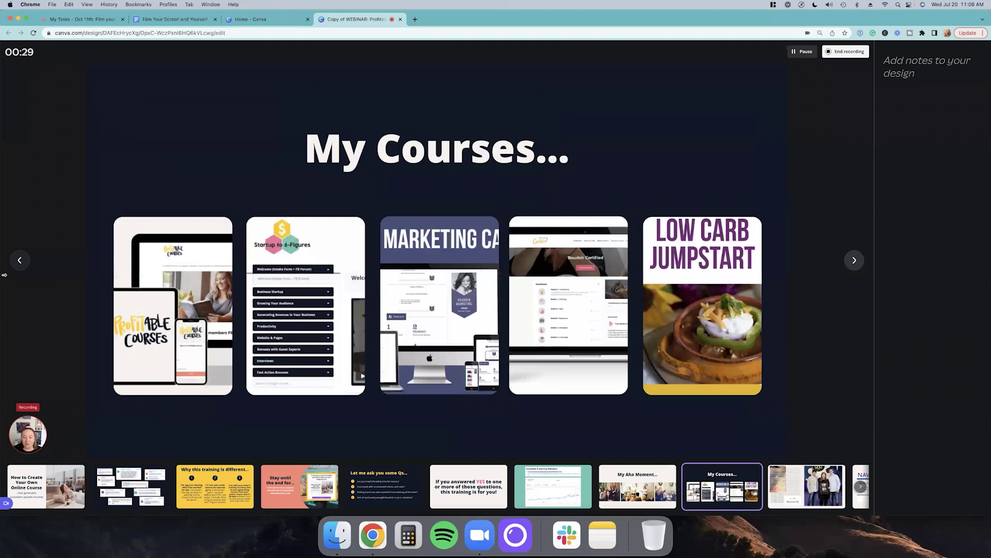
click(18, 260)
click(19, 260)
click(19, 260)
click(19, 260)
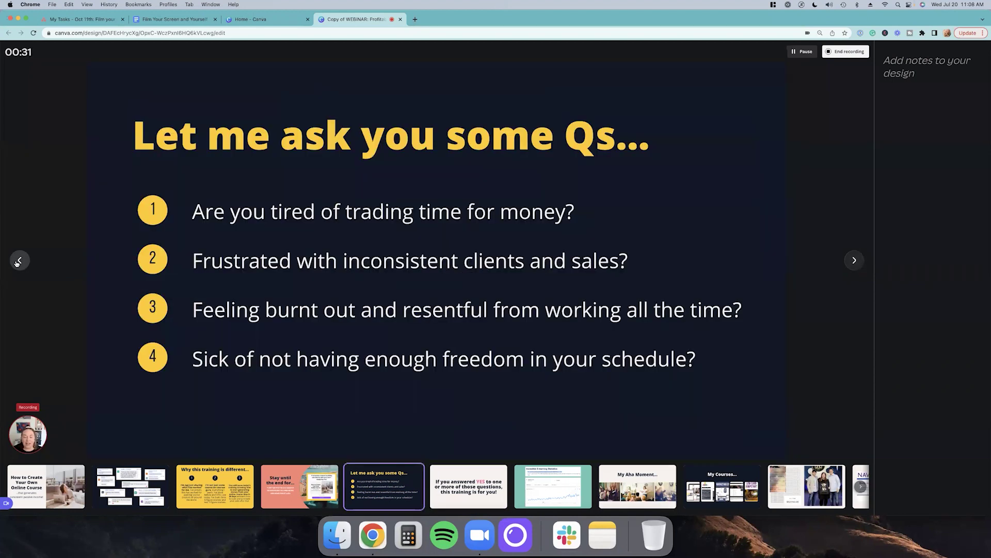
click(19, 260)
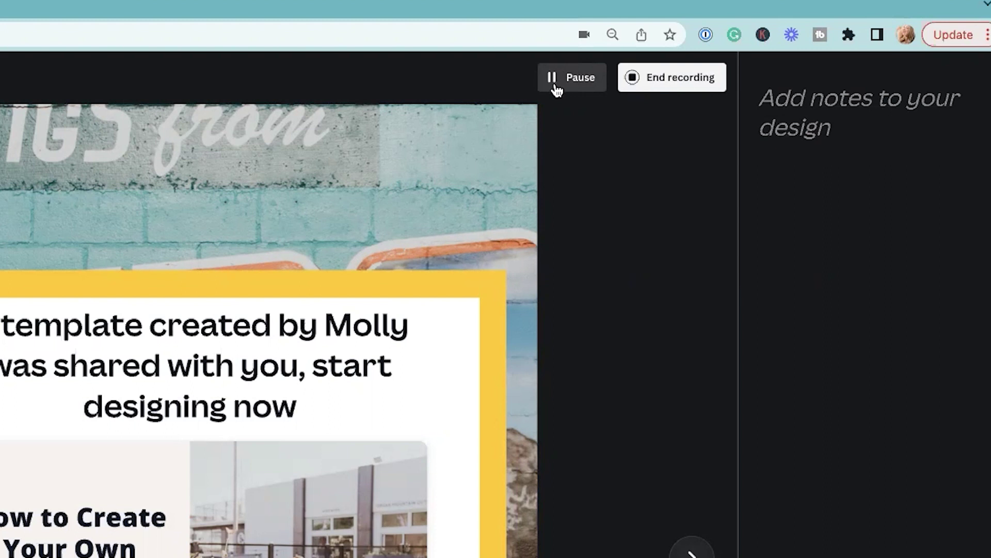
Step: Pause and resume the recording, then end it so it uploads
click(568, 91)
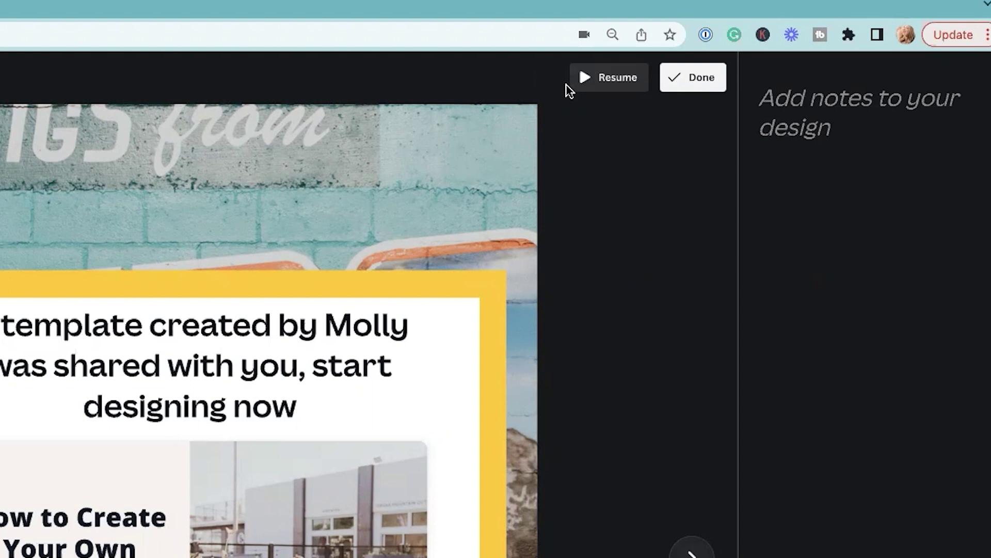
click(593, 79)
click(679, 87)
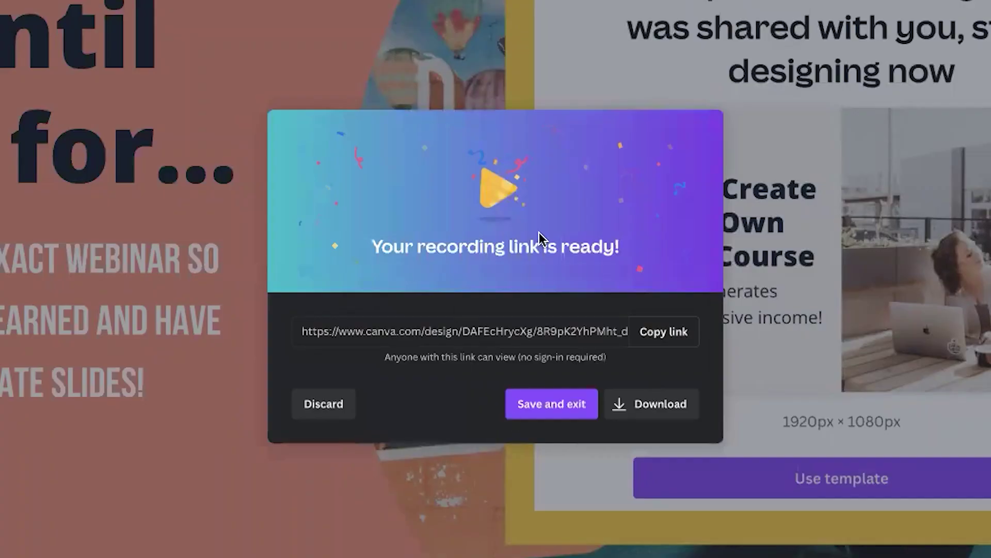
Step: Copy the recording's shareable link and load it in a Chrome Incognito window
click(670, 337)
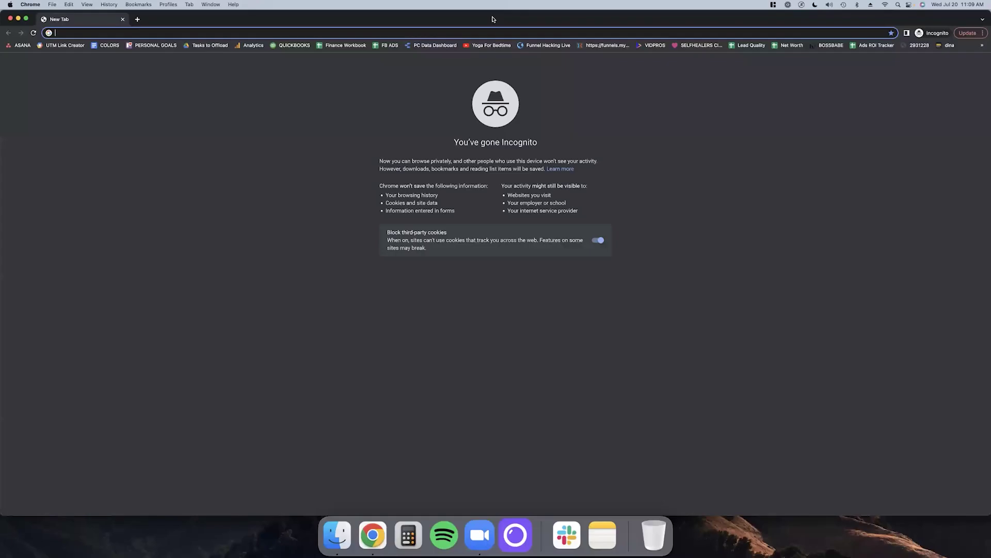
key(super+v)
key(Return)
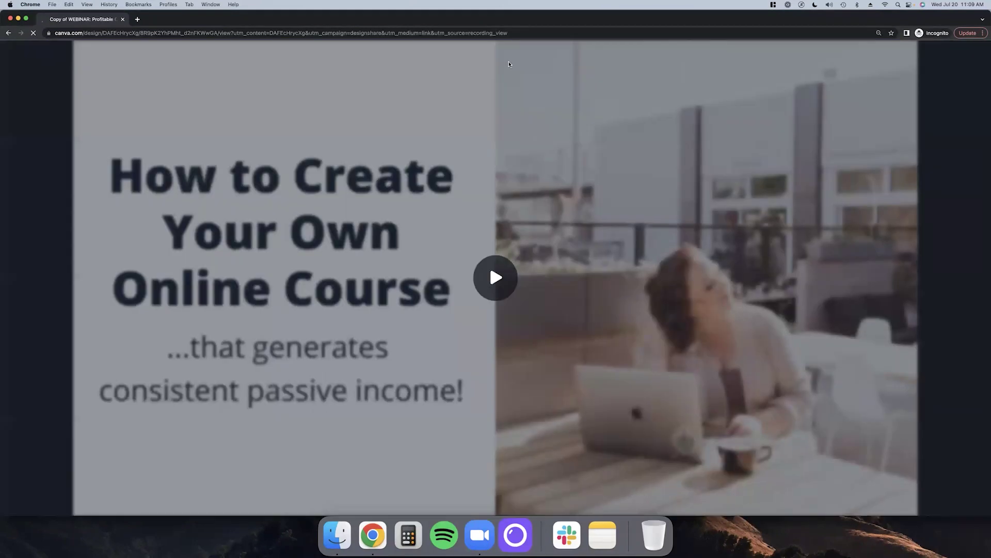
Step: Play the shared recording, pause it, and close the Incognito window
click(495, 293)
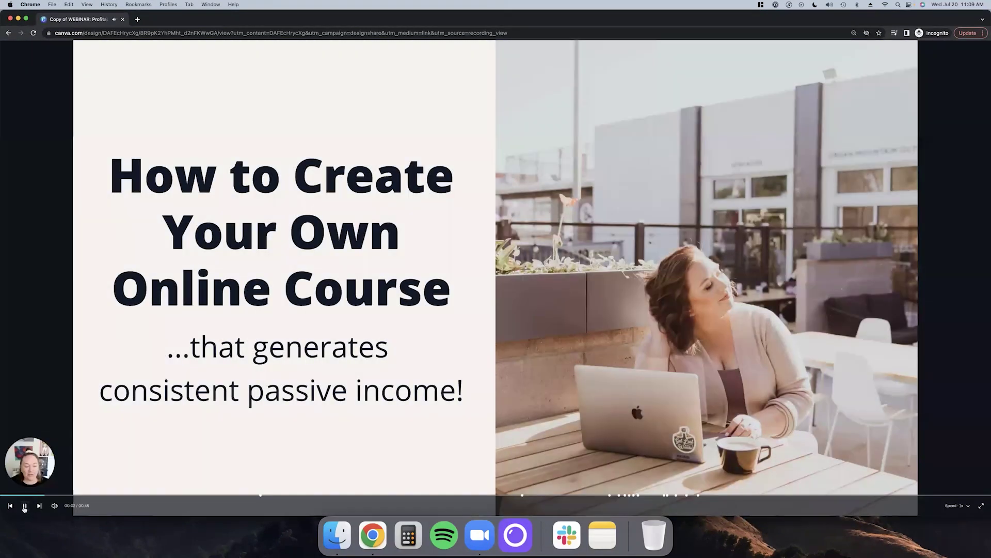
click(24, 508)
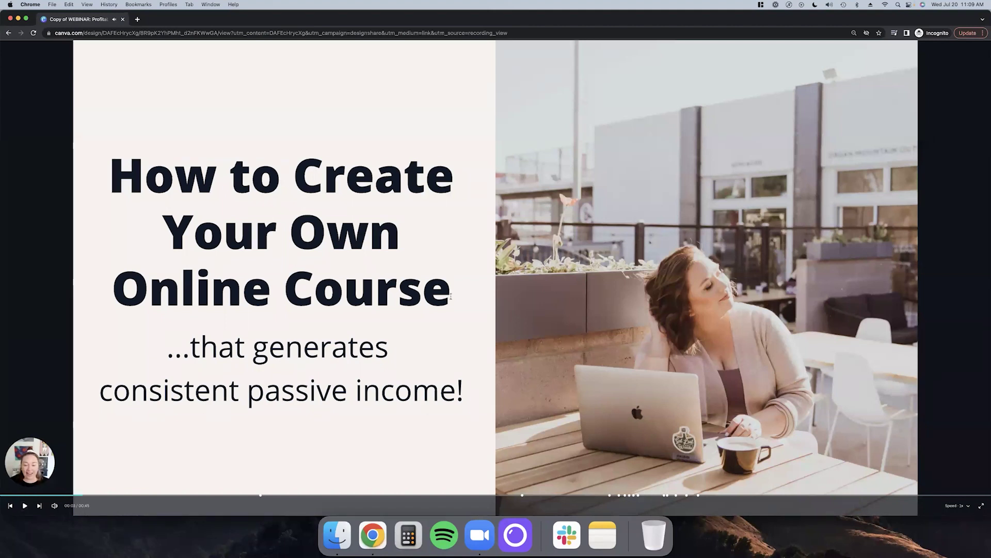
click(9, 18)
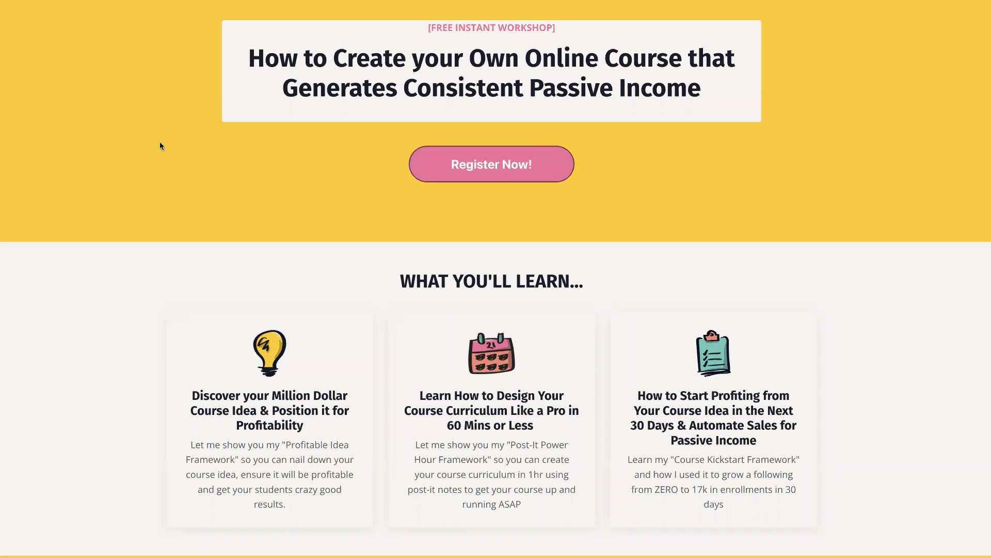
Step: Highlight the [FREE INSTANT WORKSHOP] line and the two-line workshop headline on the landing page
scroll(160, 146, down, 10)
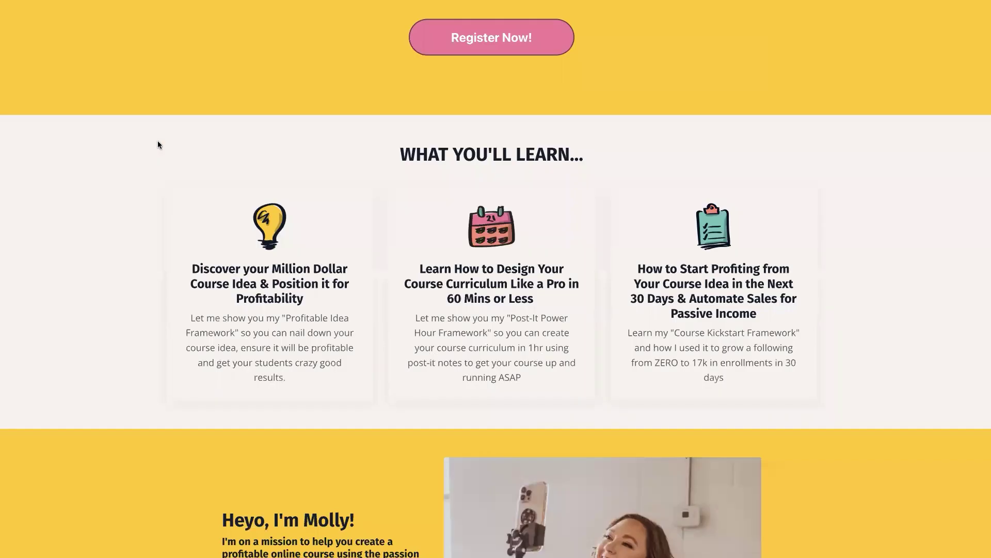
scroll(159, 144, up, 10)
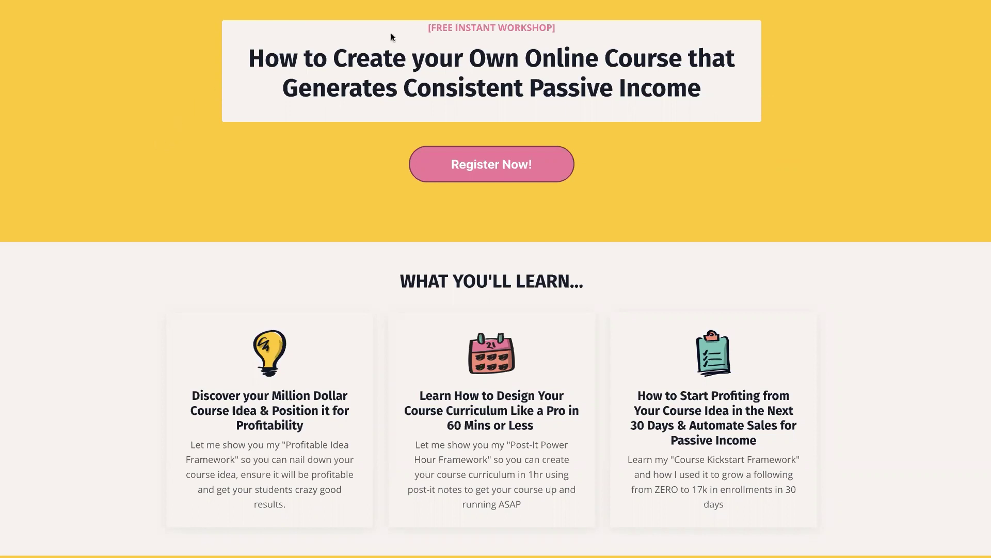
drag(441, 24, 556, 27)
drag(230, 68, 707, 86)
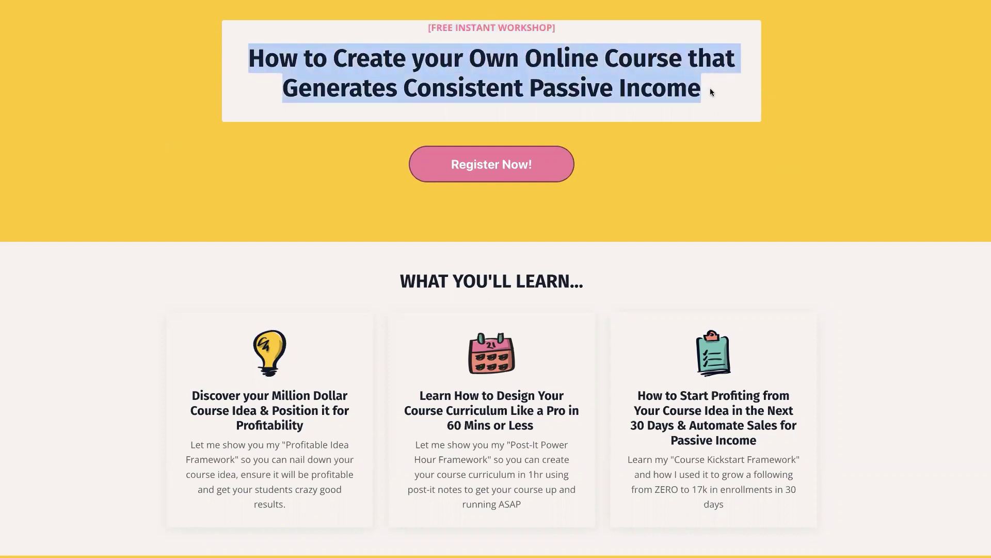
click(684, 198)
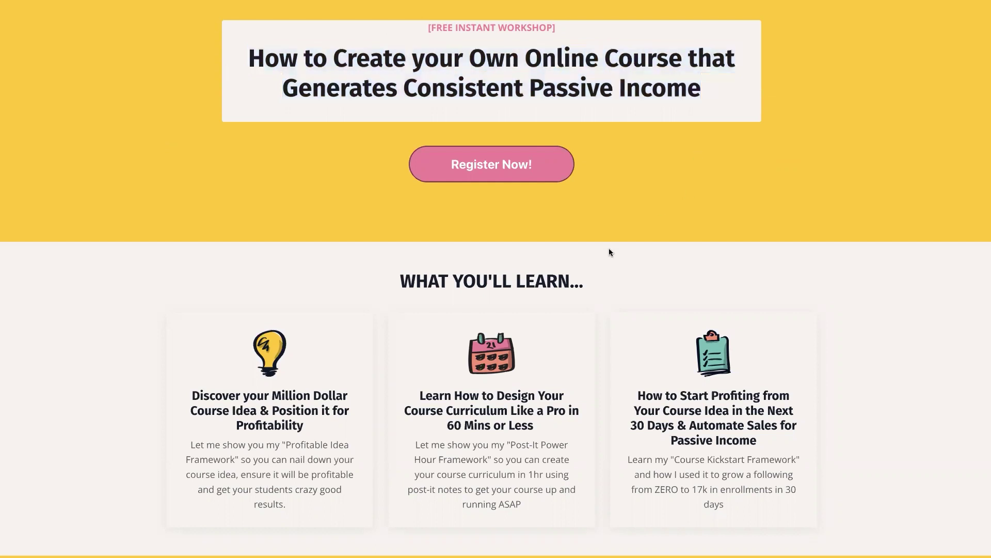
Step: Highlight the three card headings, then click Register Now to start registration
scroll(609, 248, down, 2)
scroll(610, 251, down, 3)
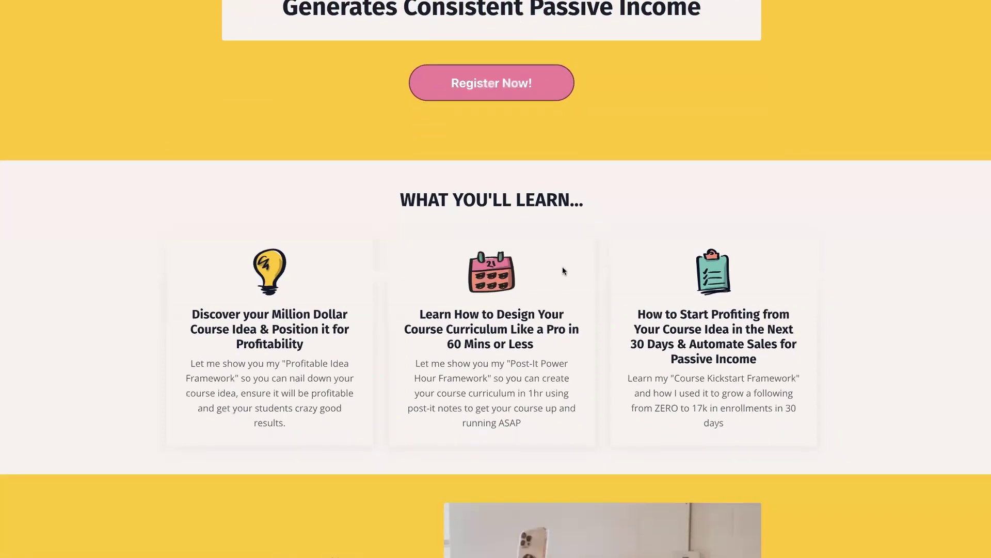
drag(188, 237, 313, 268)
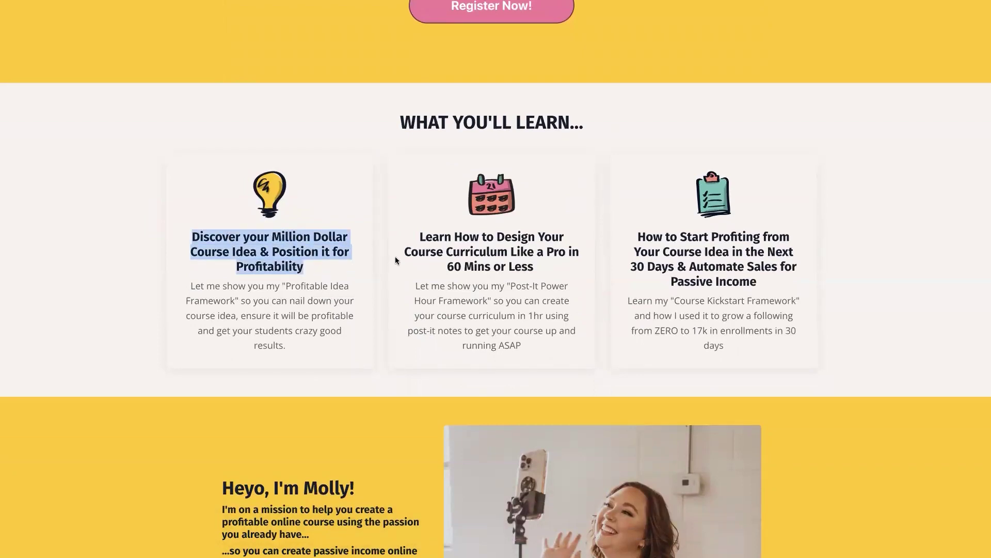
drag(418, 237, 536, 262)
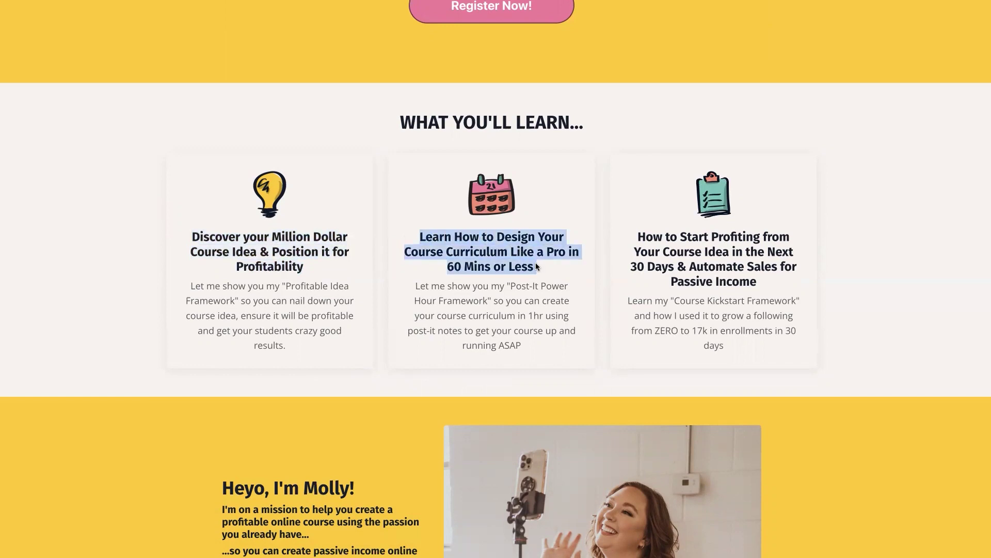
drag(637, 238, 763, 282)
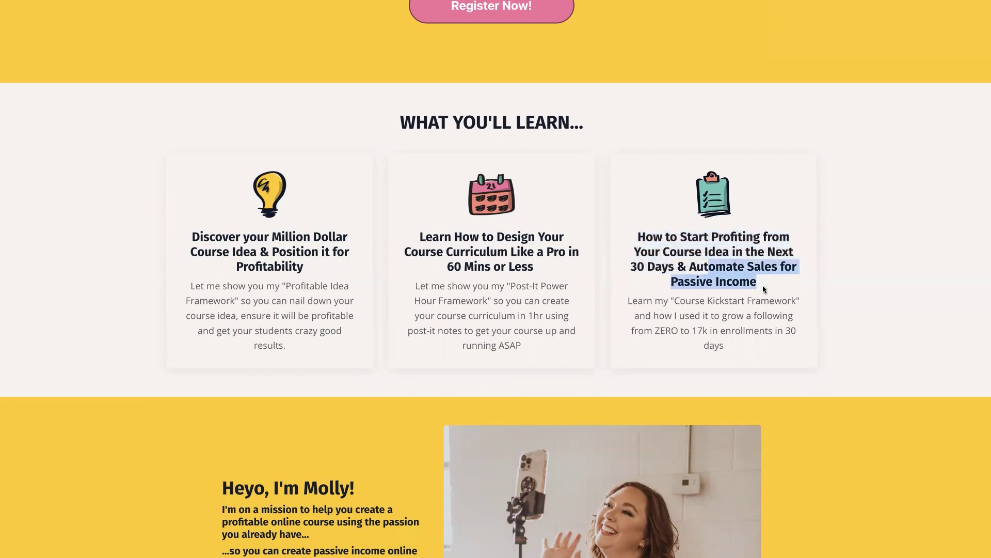
click(763, 288)
scroll(742, 250, up, 3)
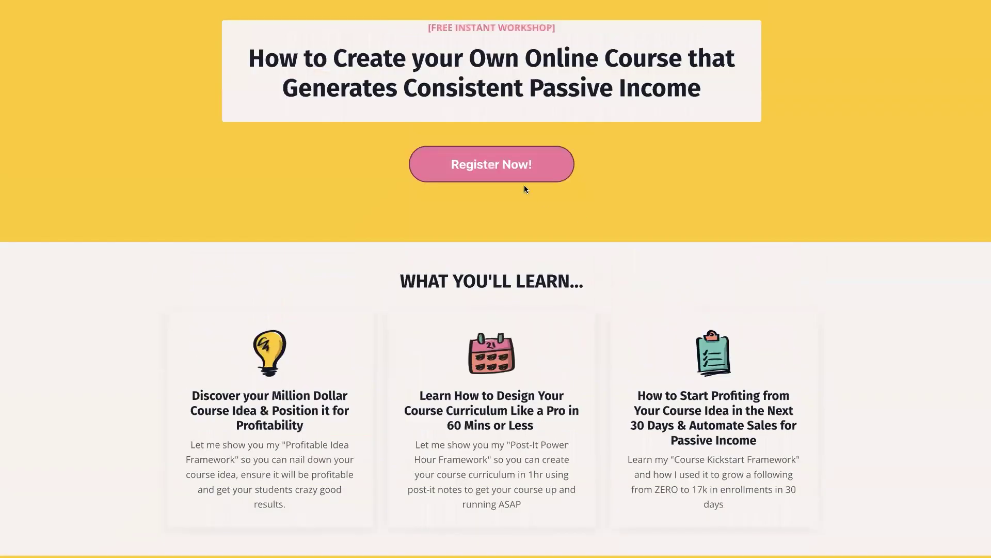
click(521, 174)
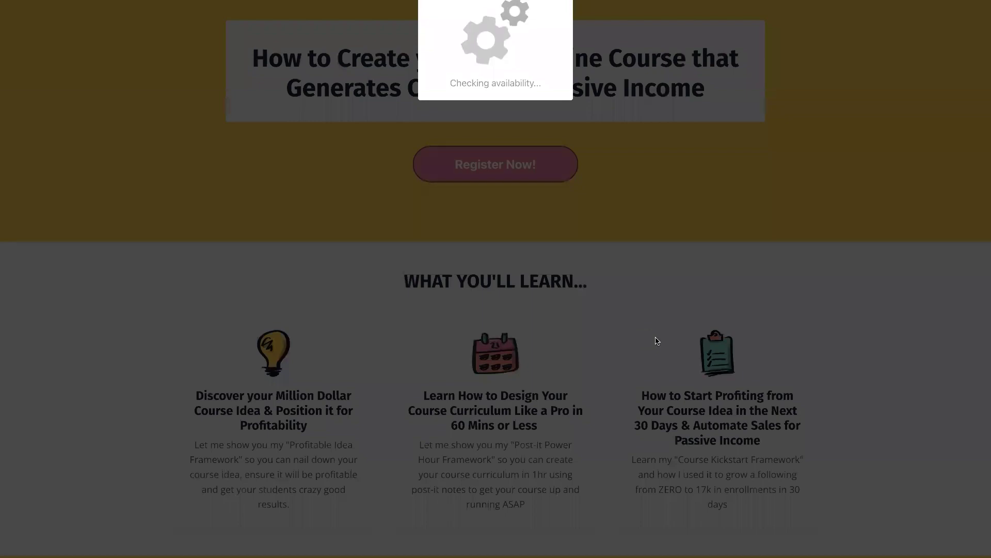